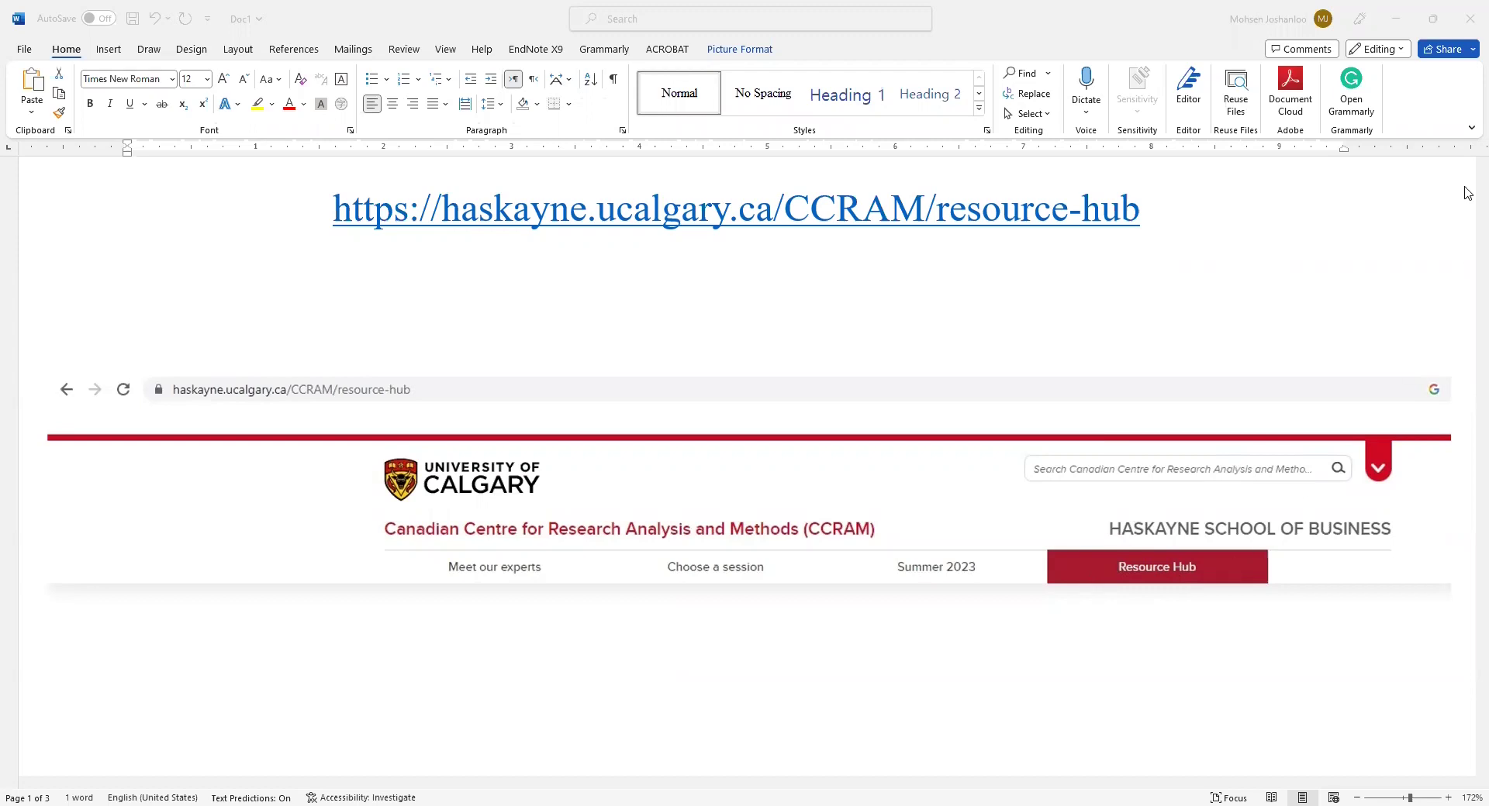
Step: Scroll the Word document down to the screenshot of the PROCESS v4.3 download files
scroll(1453, 302, "down", 10)
scroll(1452, 302, "down", 2)
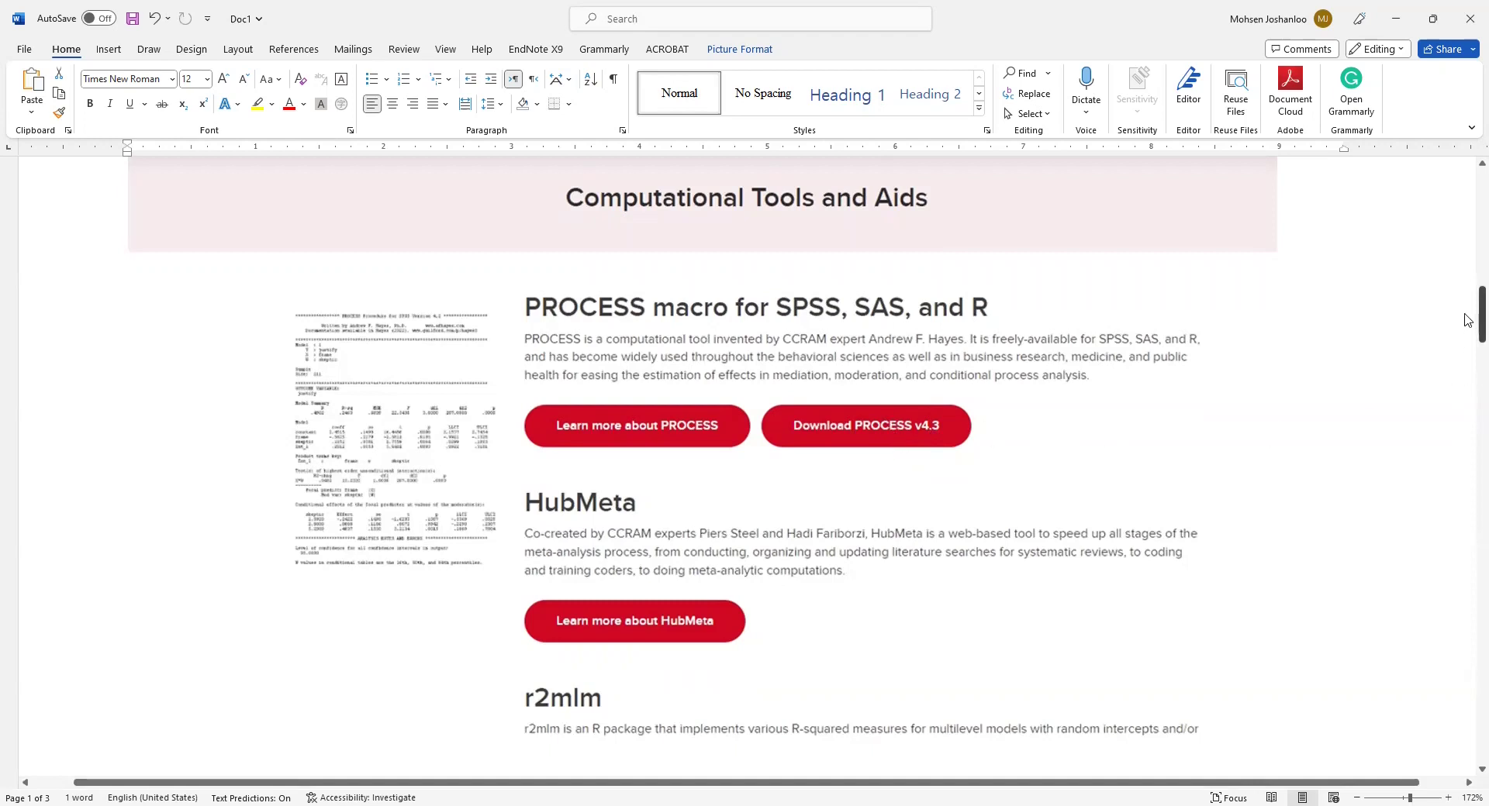
left_click_drag(1465, 320, 1465, 409)
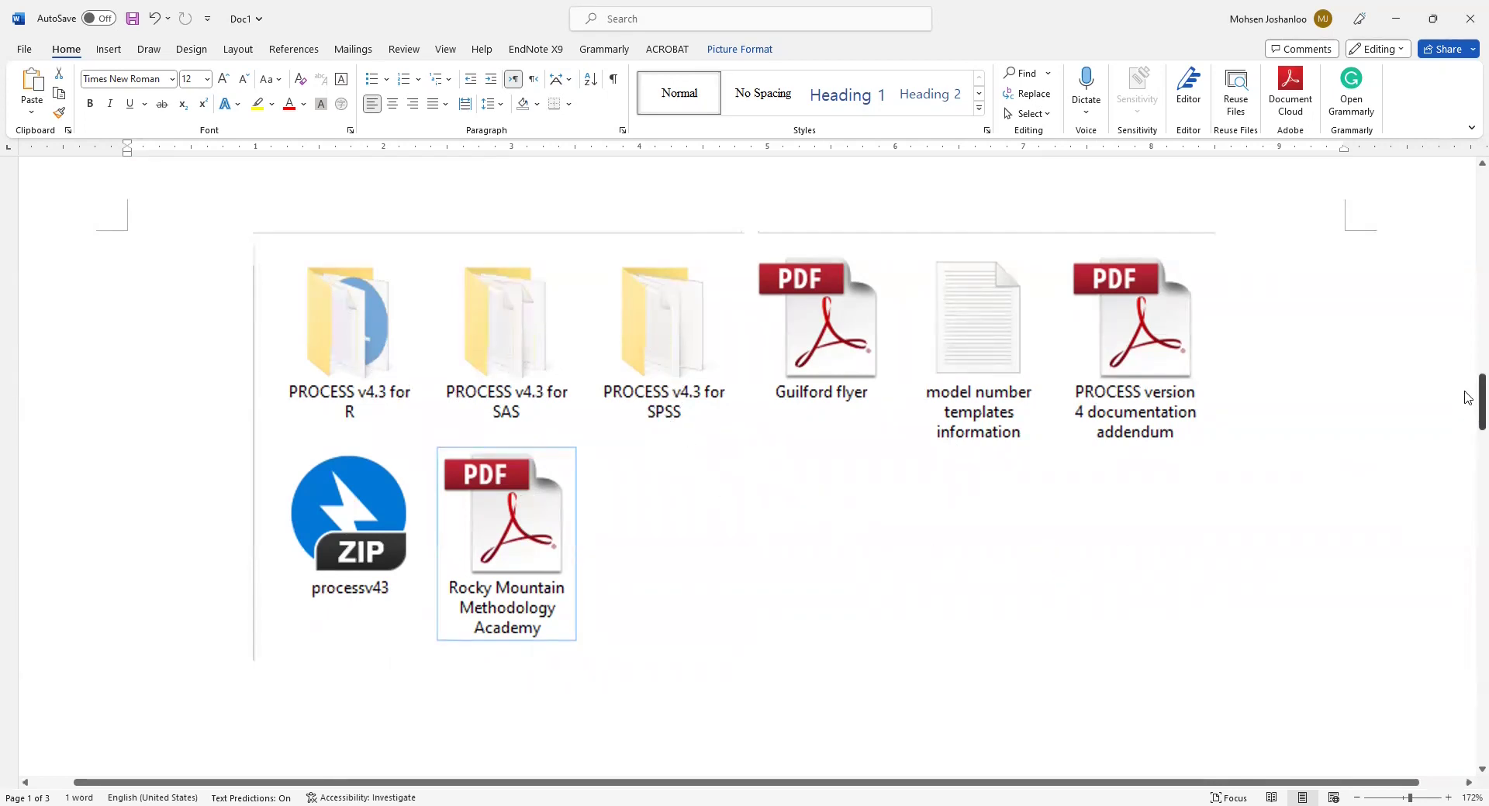
Step: Scroll to the screenshot of the Guilford page for Hayes's Third Edition book
left_click_drag(1468, 398, 1468, 502)
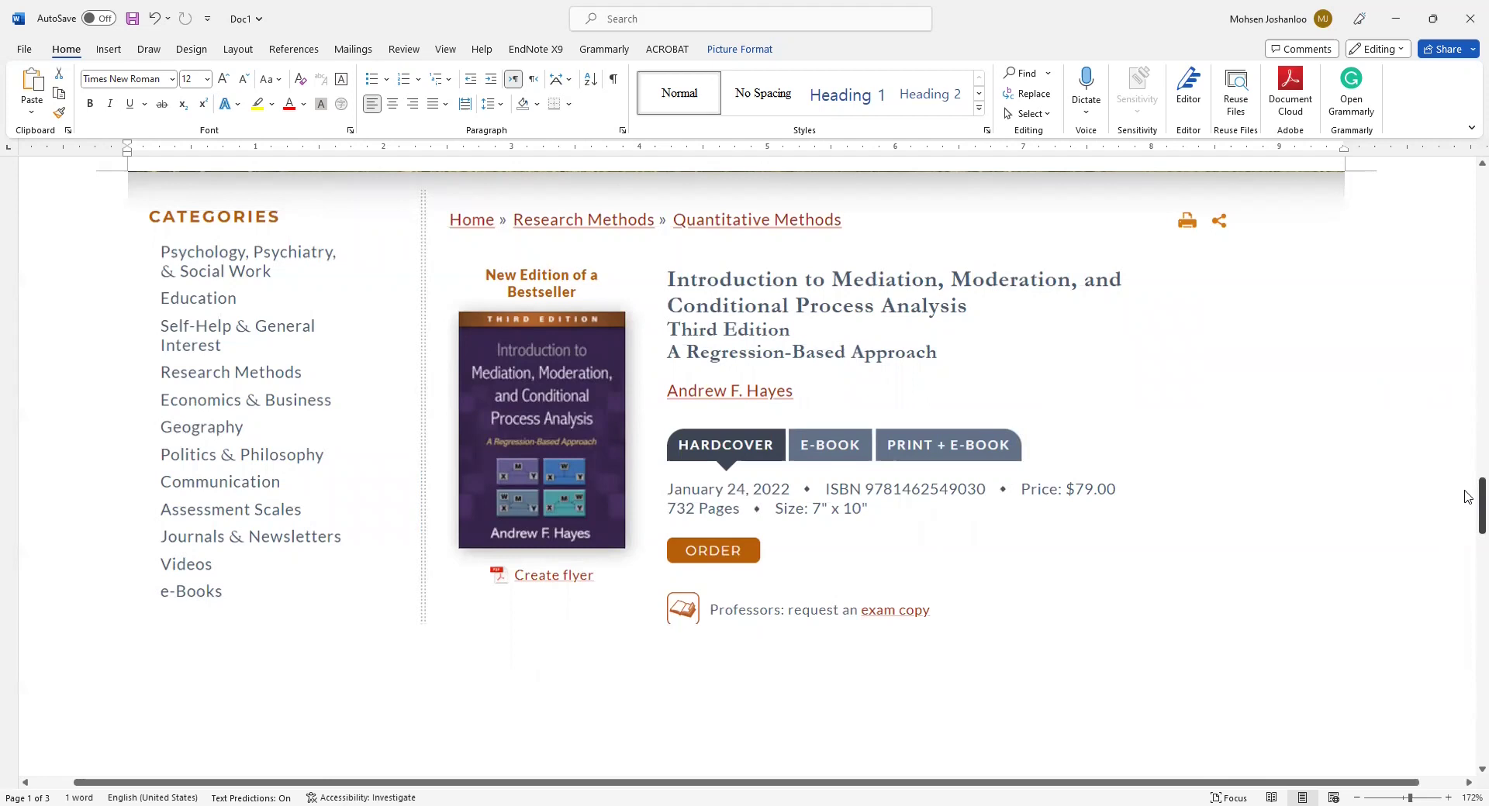
Step: Scroll to page 4's photographed PROCESS Model 1, Model 3 and Model 4 diagrams
mouse_move(1467, 512)
left_mouse_down()
mouse_move(1466, 379)
mouse_move(1475, 401)
left_mouse_up()
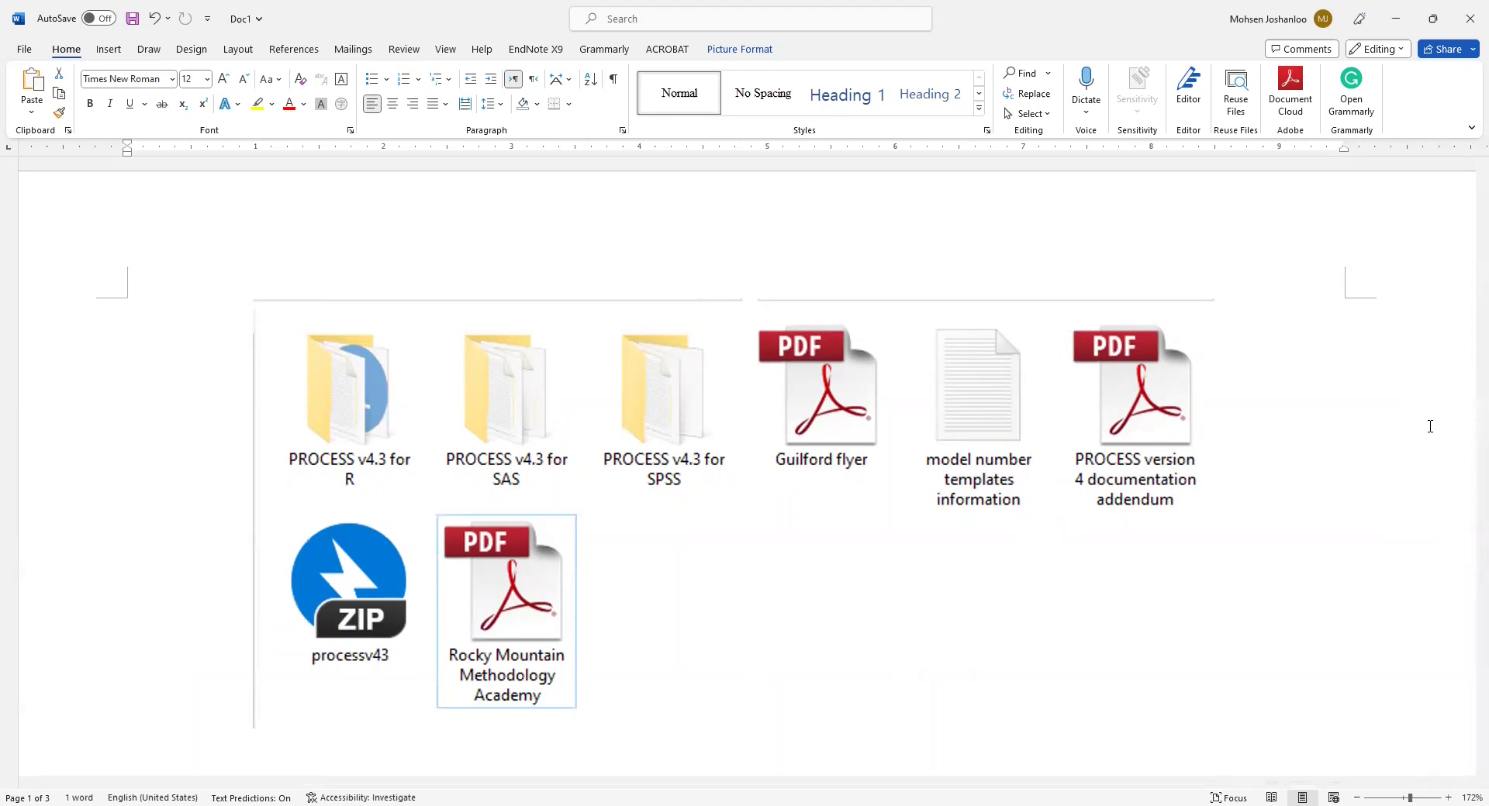
scroll(1465, 435, "down", 8)
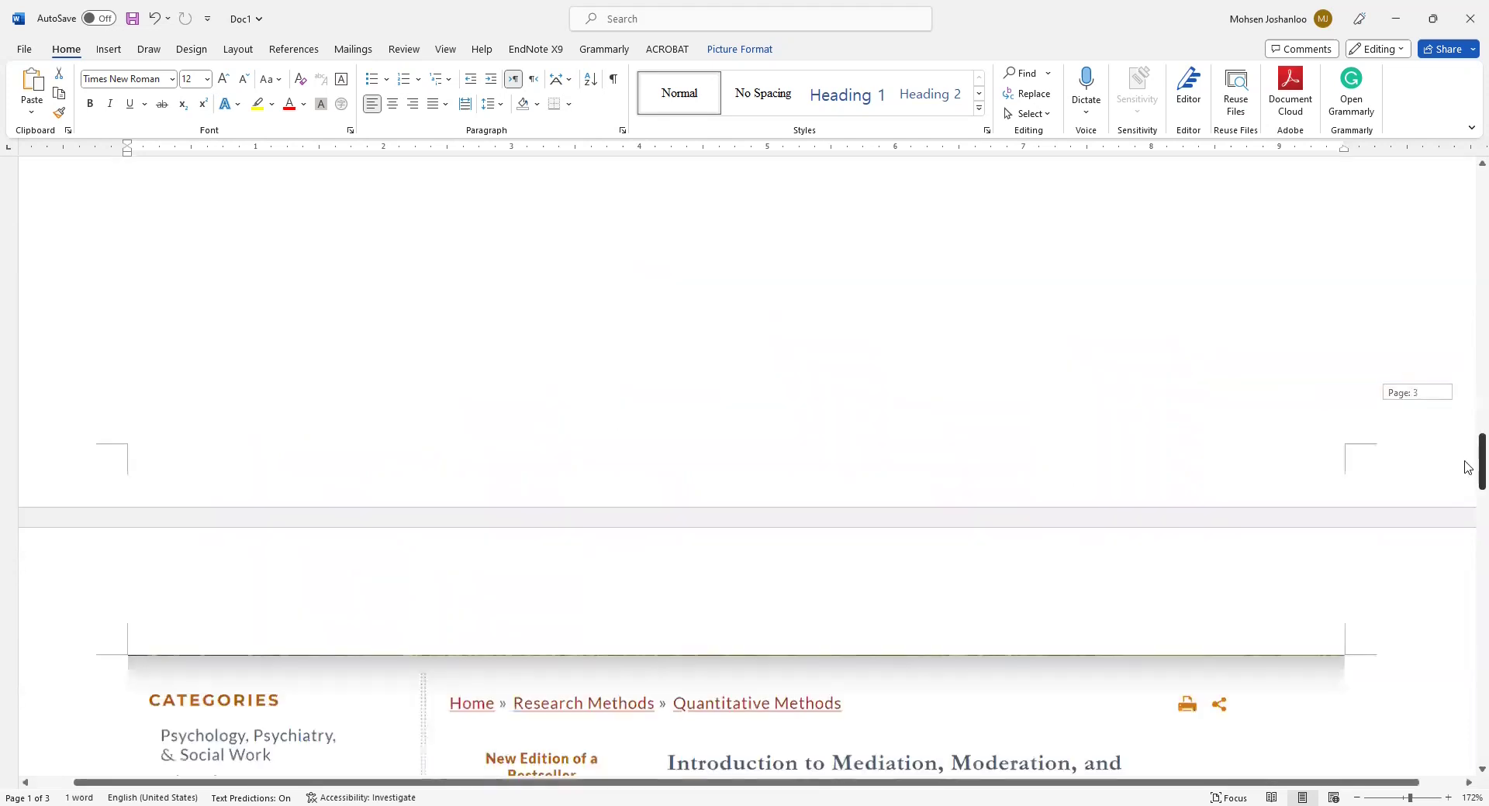
scroll(1462, 530, "down", 2)
scroll(1462, 530, "down", 5)
scroll(860, 530, "up", 2)
scroll(861, 529, "up", 1)
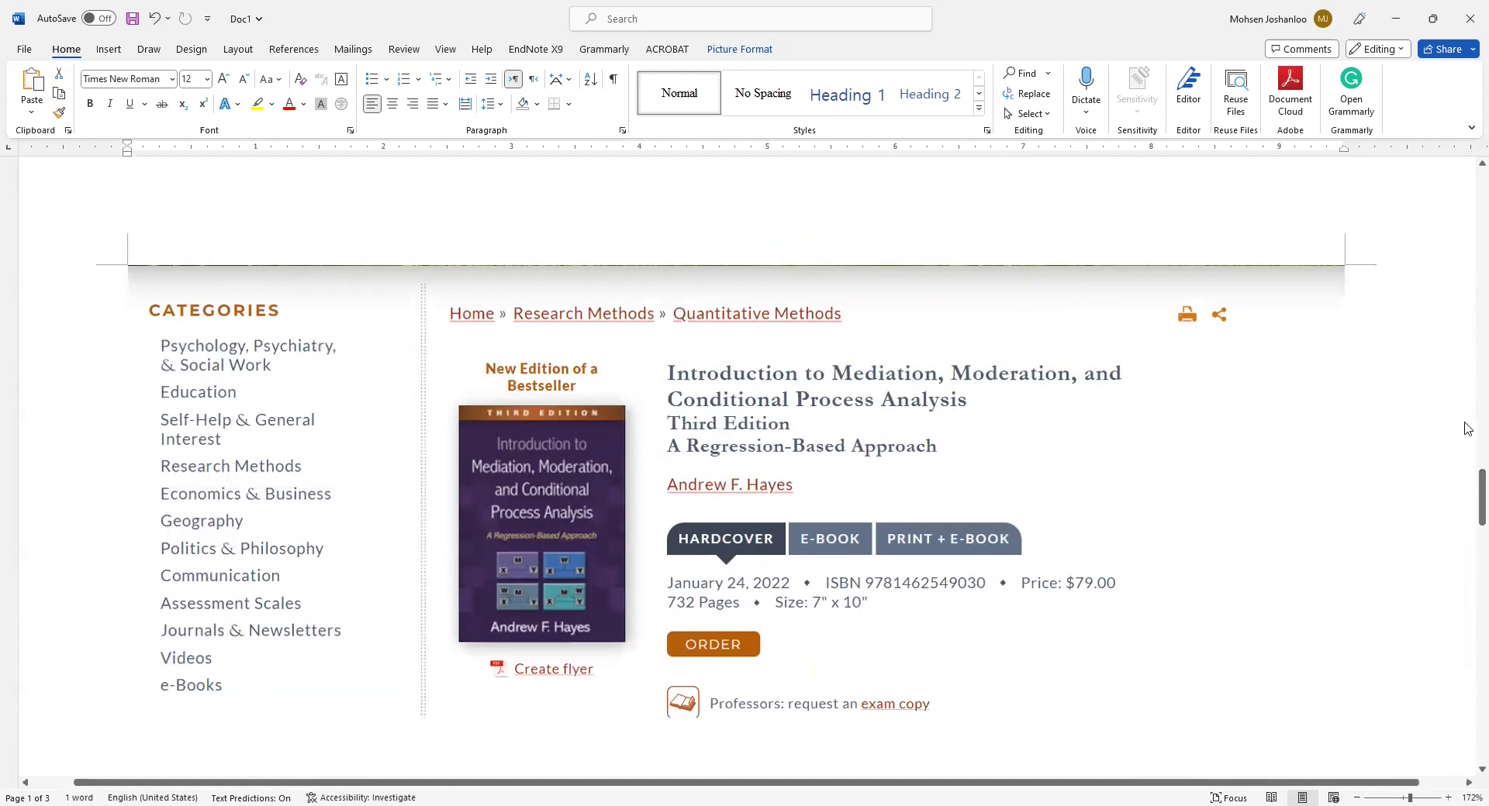
scroll(1469, 496, "down", 1)
Step: Scroll back through the model images to the PROCESS v4.3 download-files screenshot
scroll(1466, 568, "down", 10)
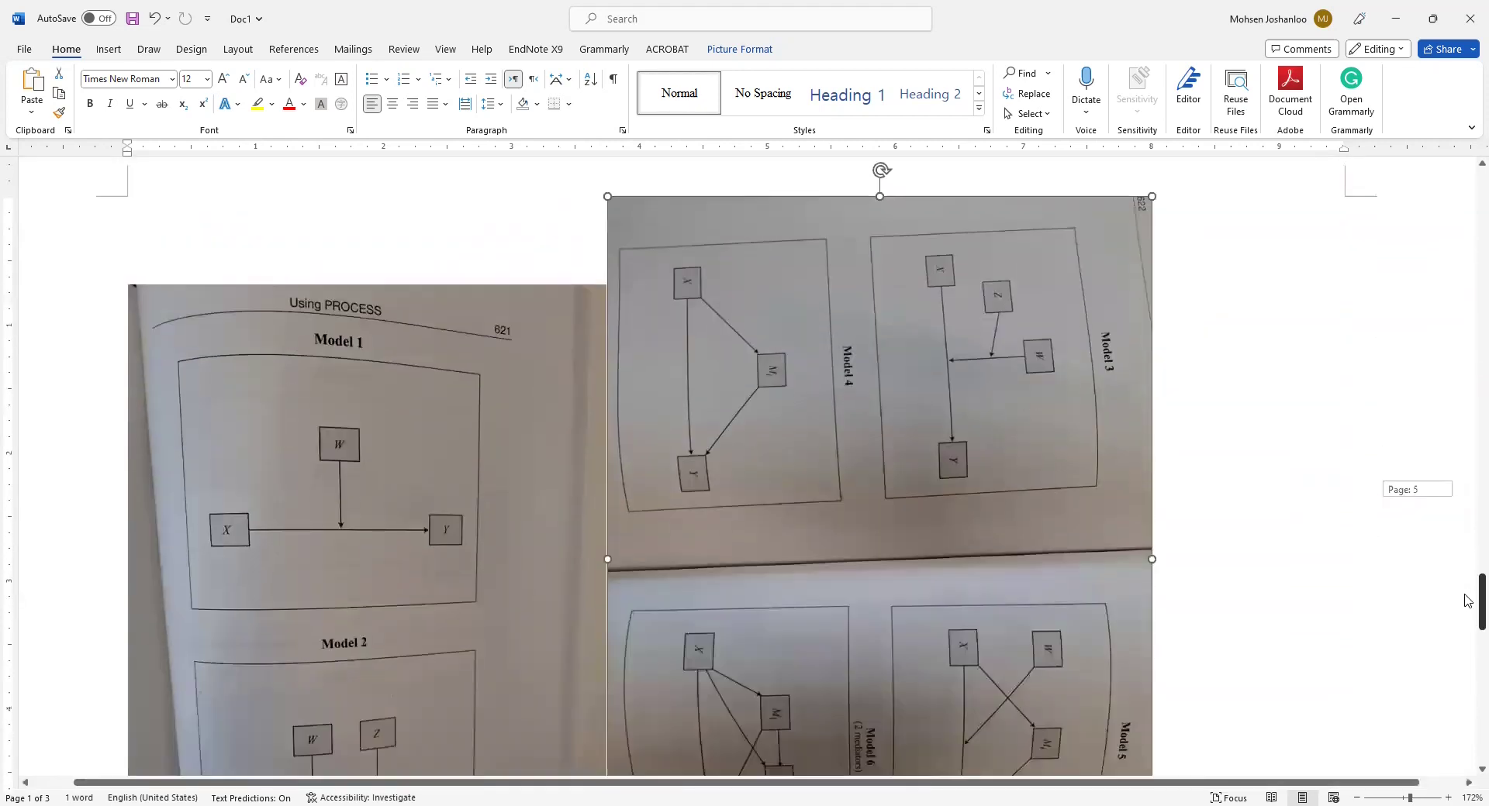
left_click_drag(1465, 568, 1468, 608)
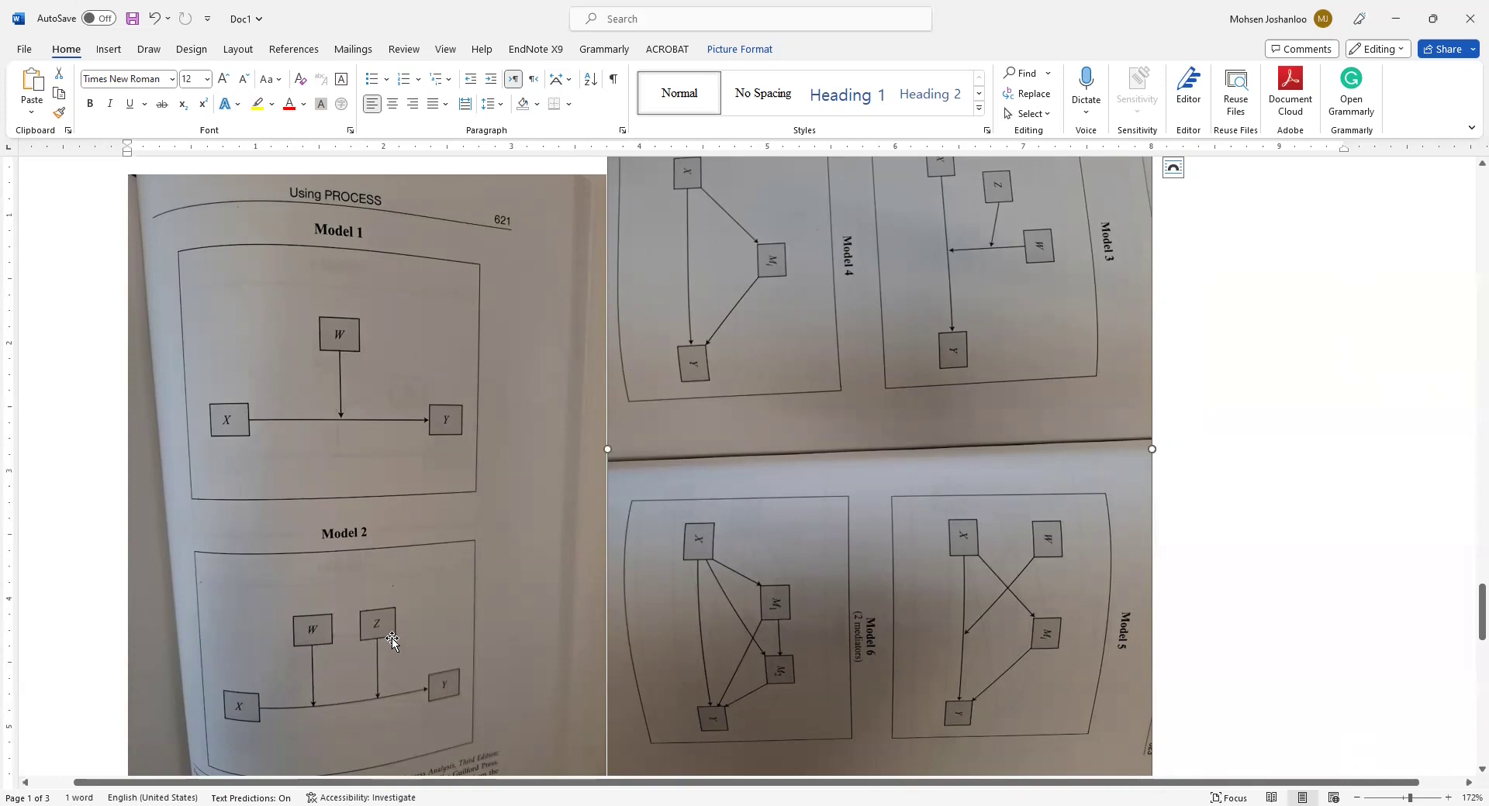
left_click_drag(1465, 604, 1466, 598)
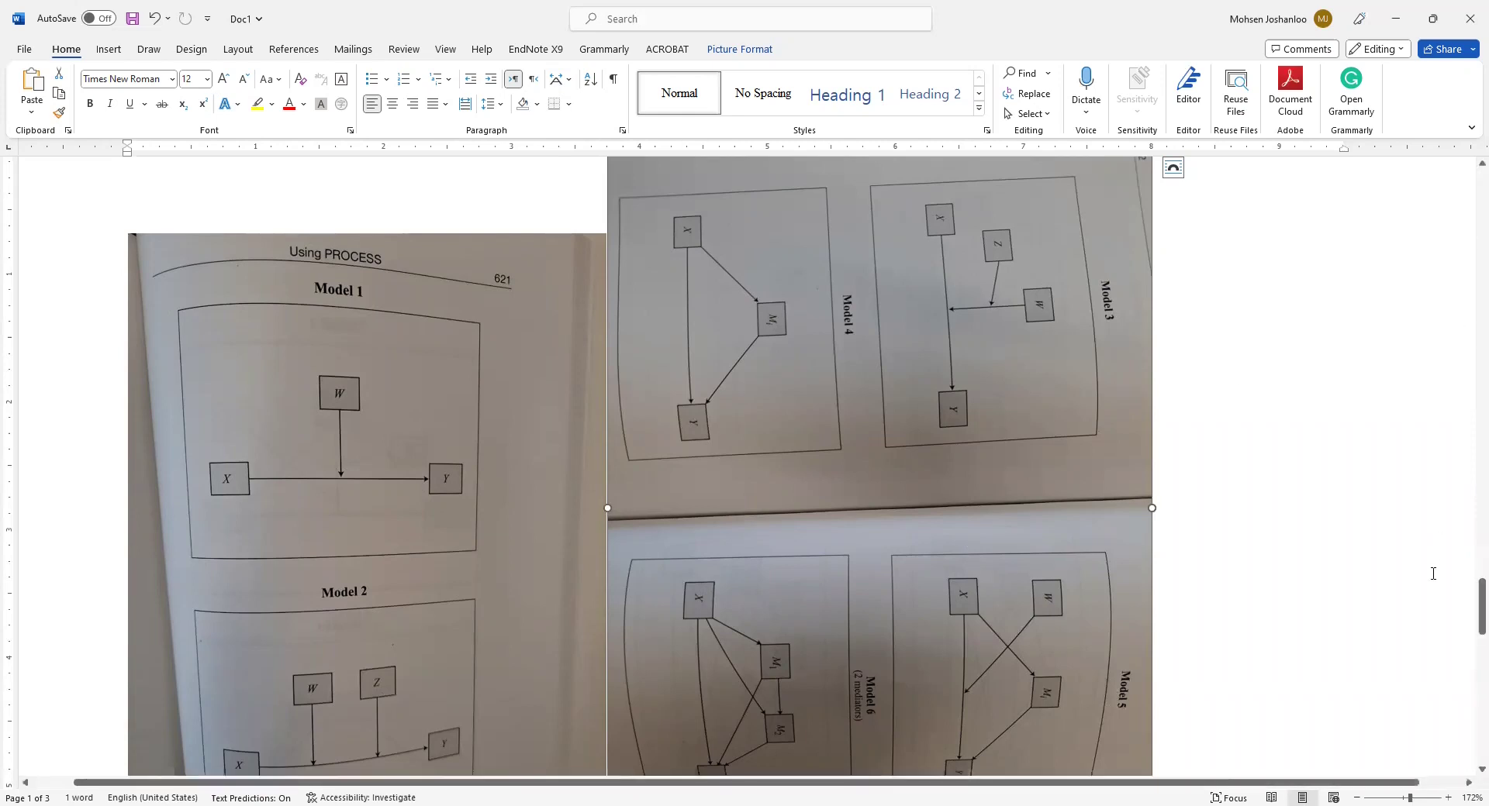
left_click_drag(1469, 594, 1467, 493)
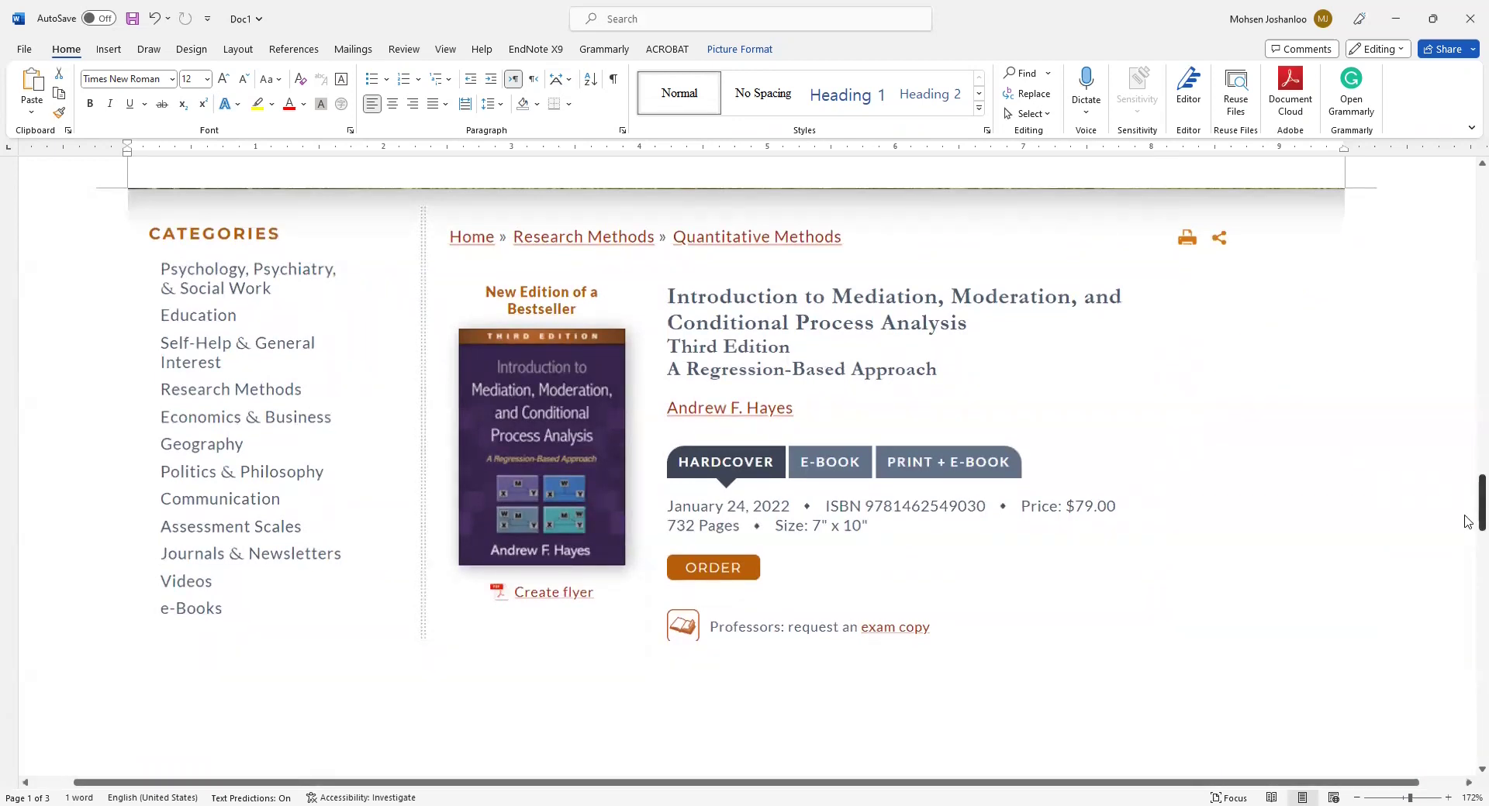
left_click_drag(1467, 521, 1467, 432)
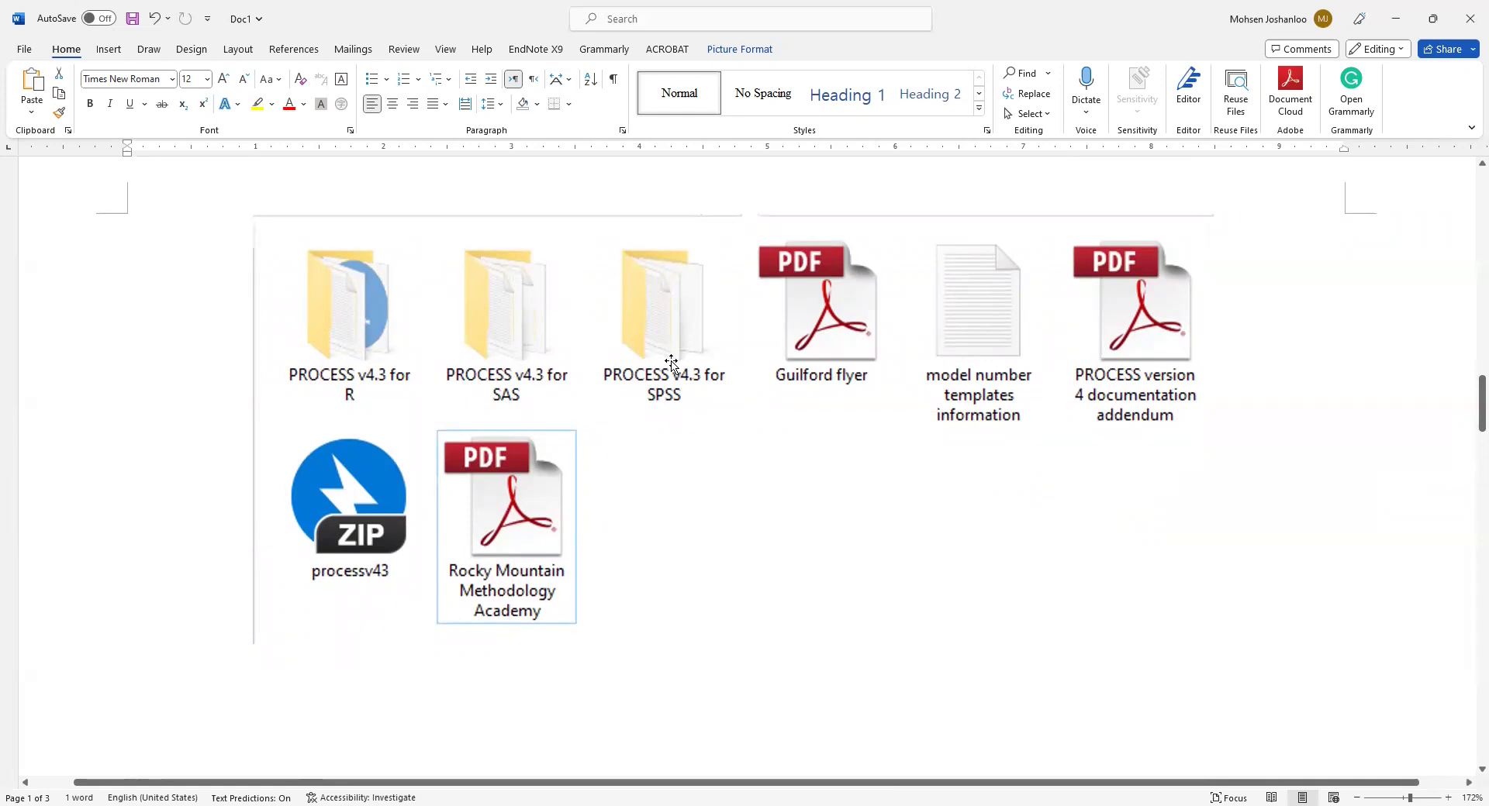
Step: Switch to SPSS and start Extensions > Utilities > Install Custom Dialog (Compatibility mode)
key("alt+Tab")
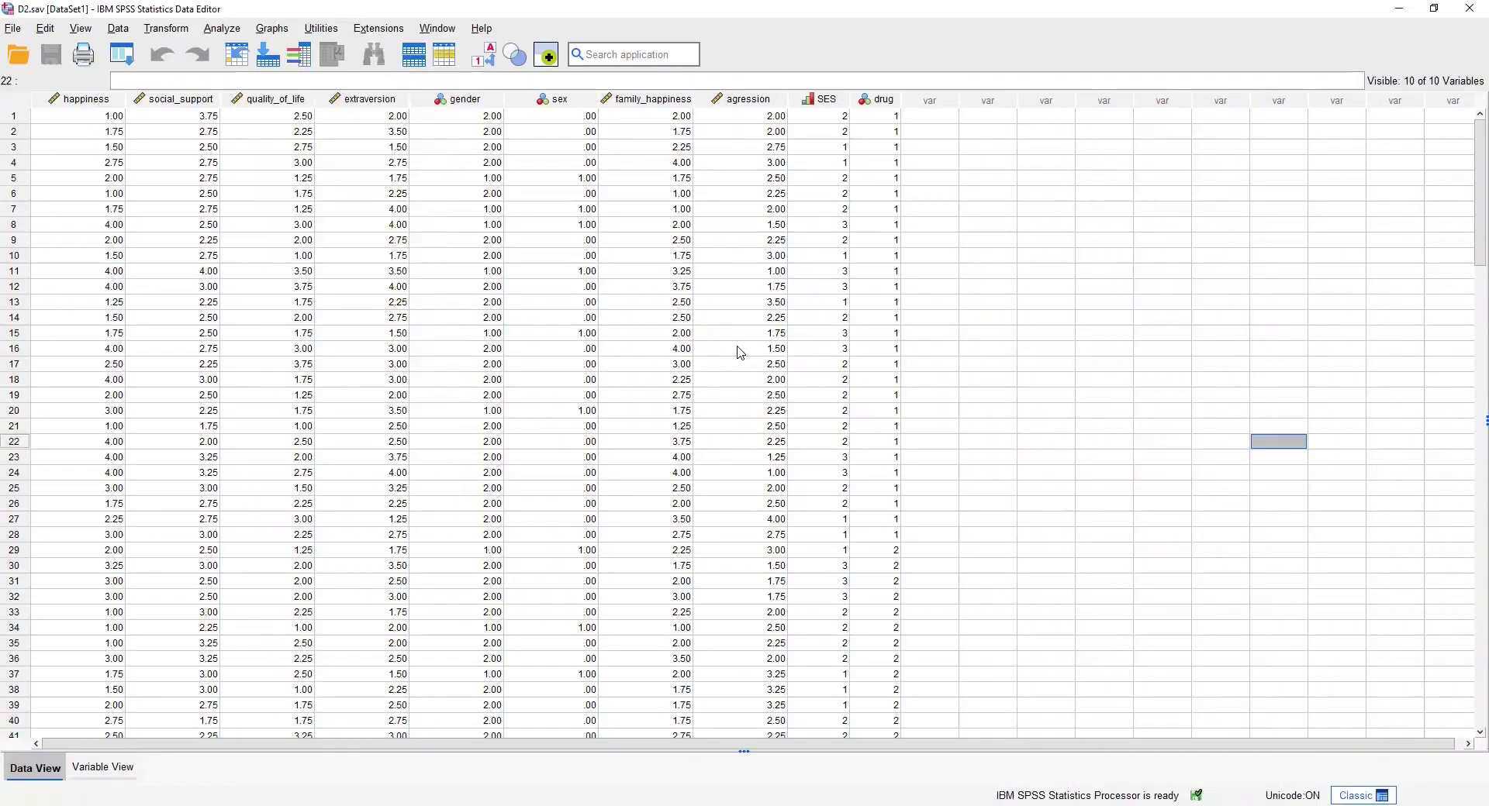
left_click(380, 31)
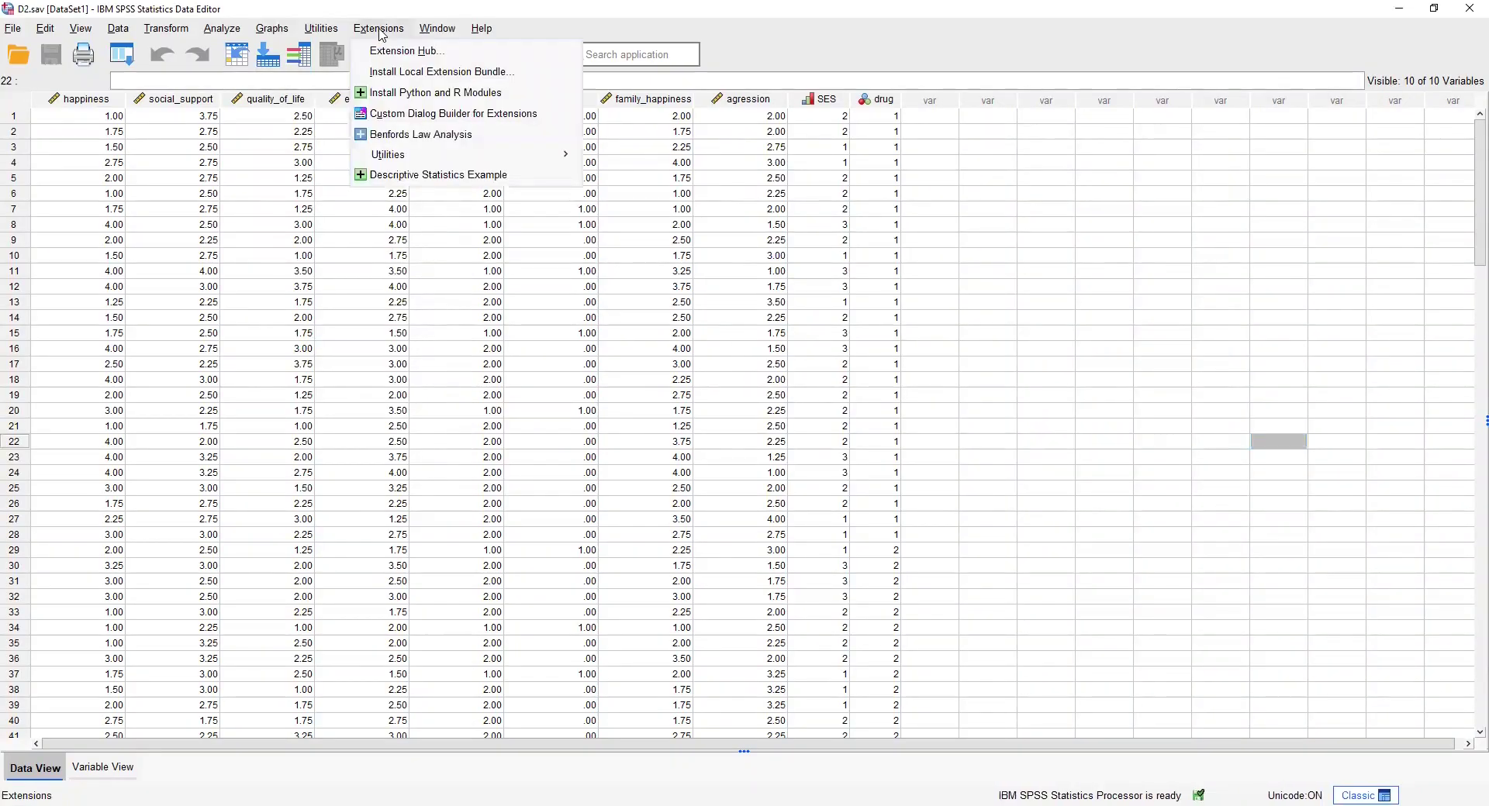
mouse_move(388, 154)
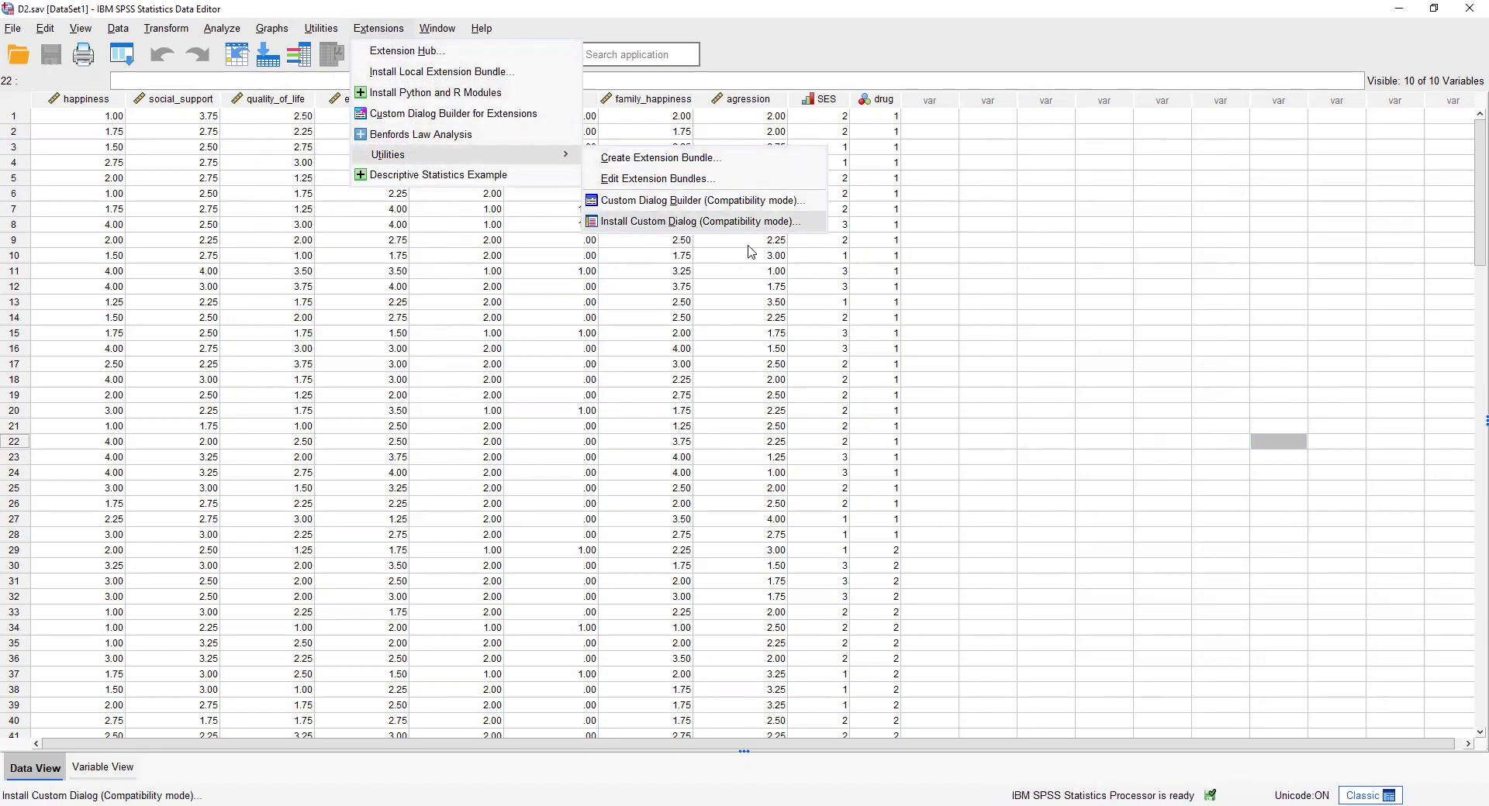
key("Return")
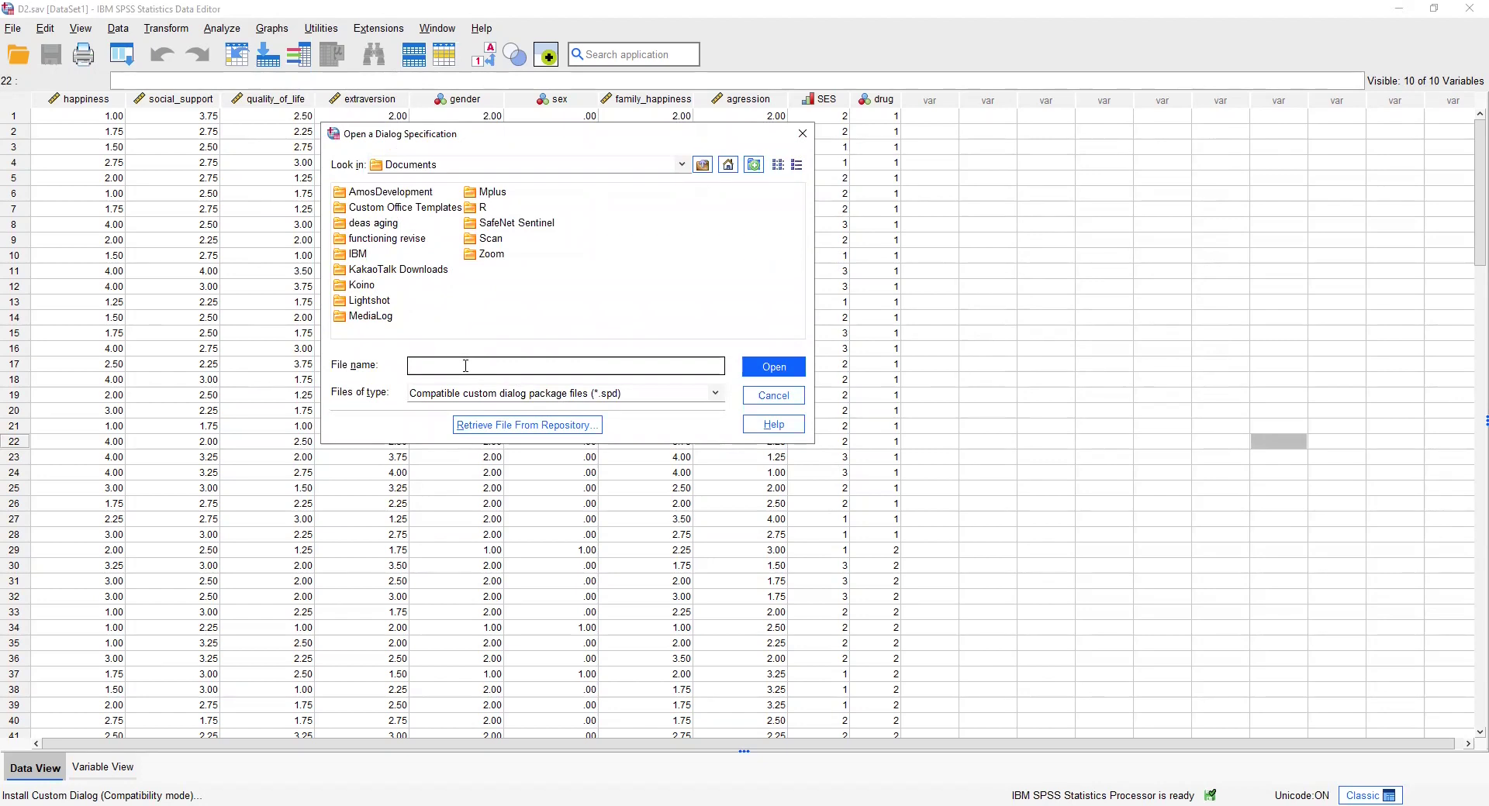
Step: Install process.spd from PROCESS v4.3 for SPSS > Custom dialog builder file (v4.2)
type("C:\\Users\\Owner\\Desktop\\process")
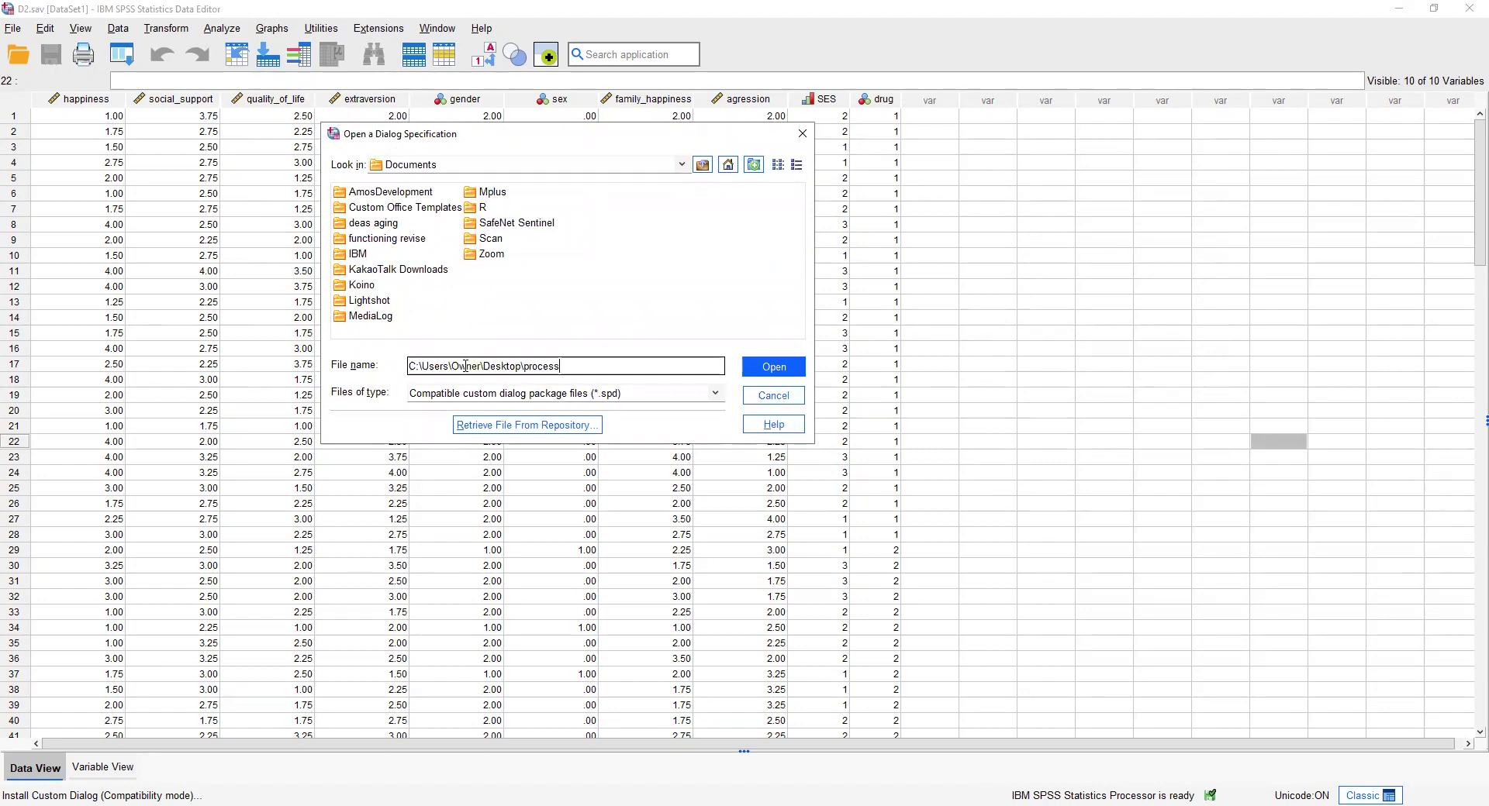
key("Return")
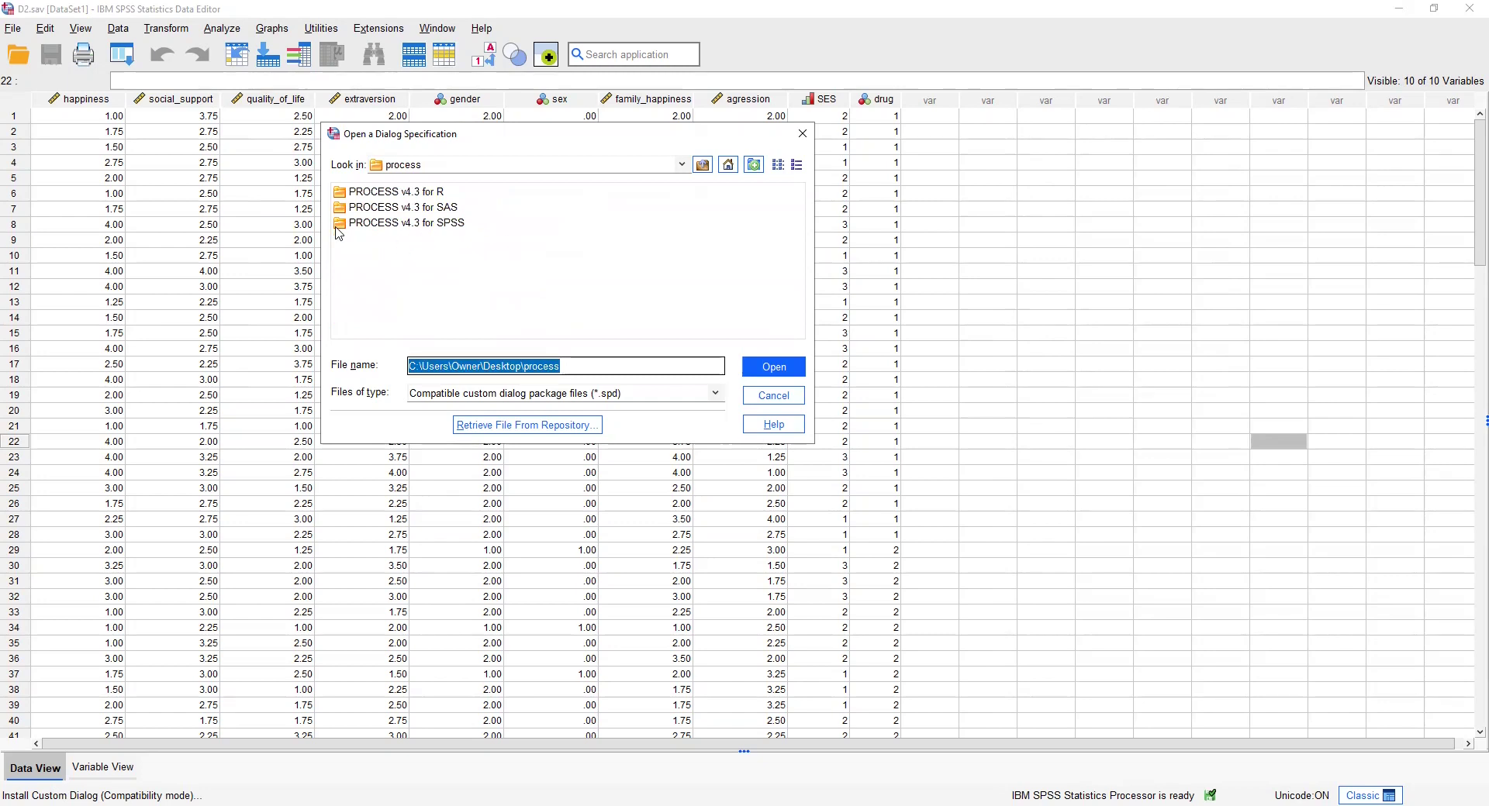
double_click(417, 228)
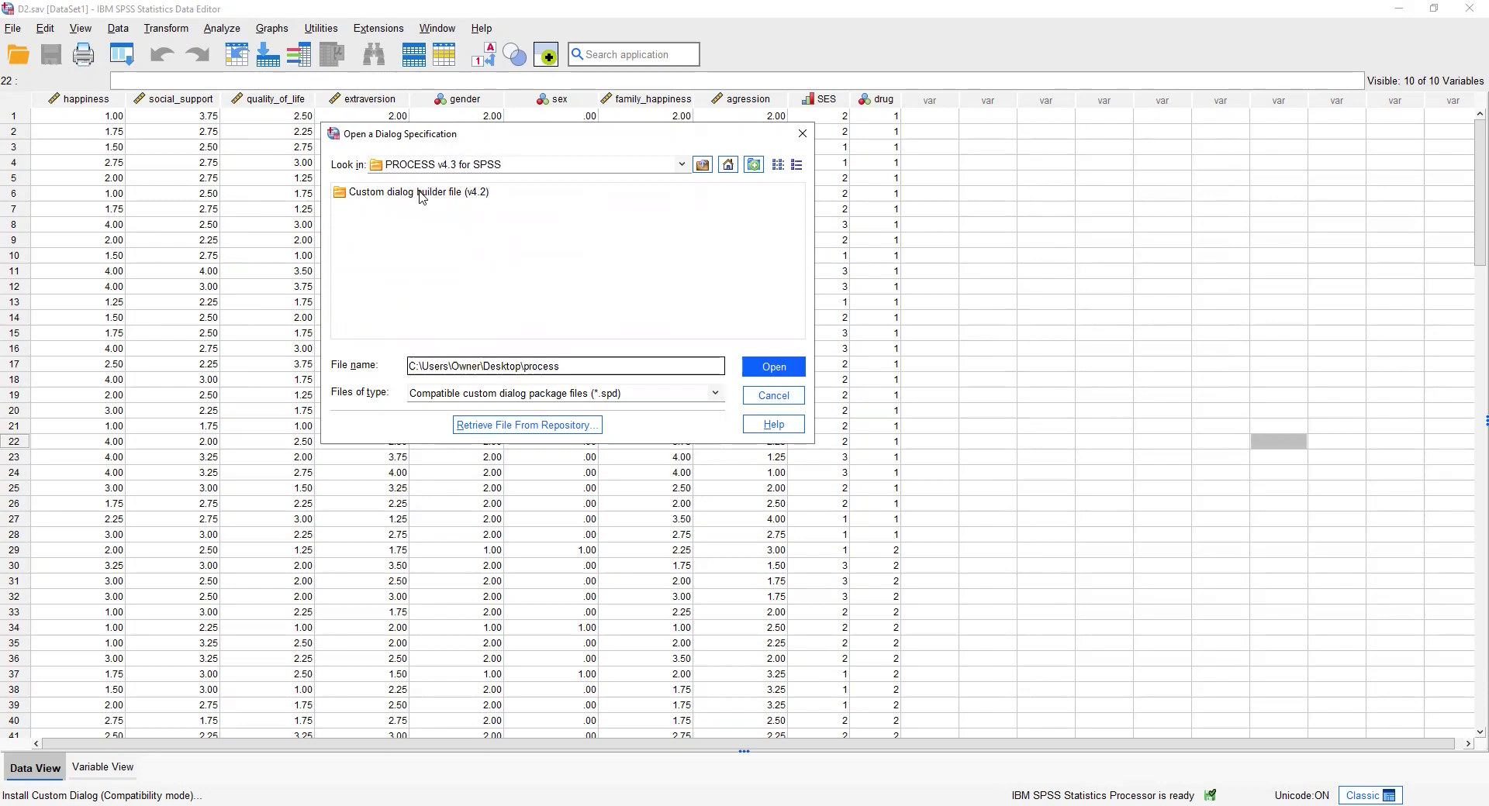
left_click(420, 195)
key("Return")
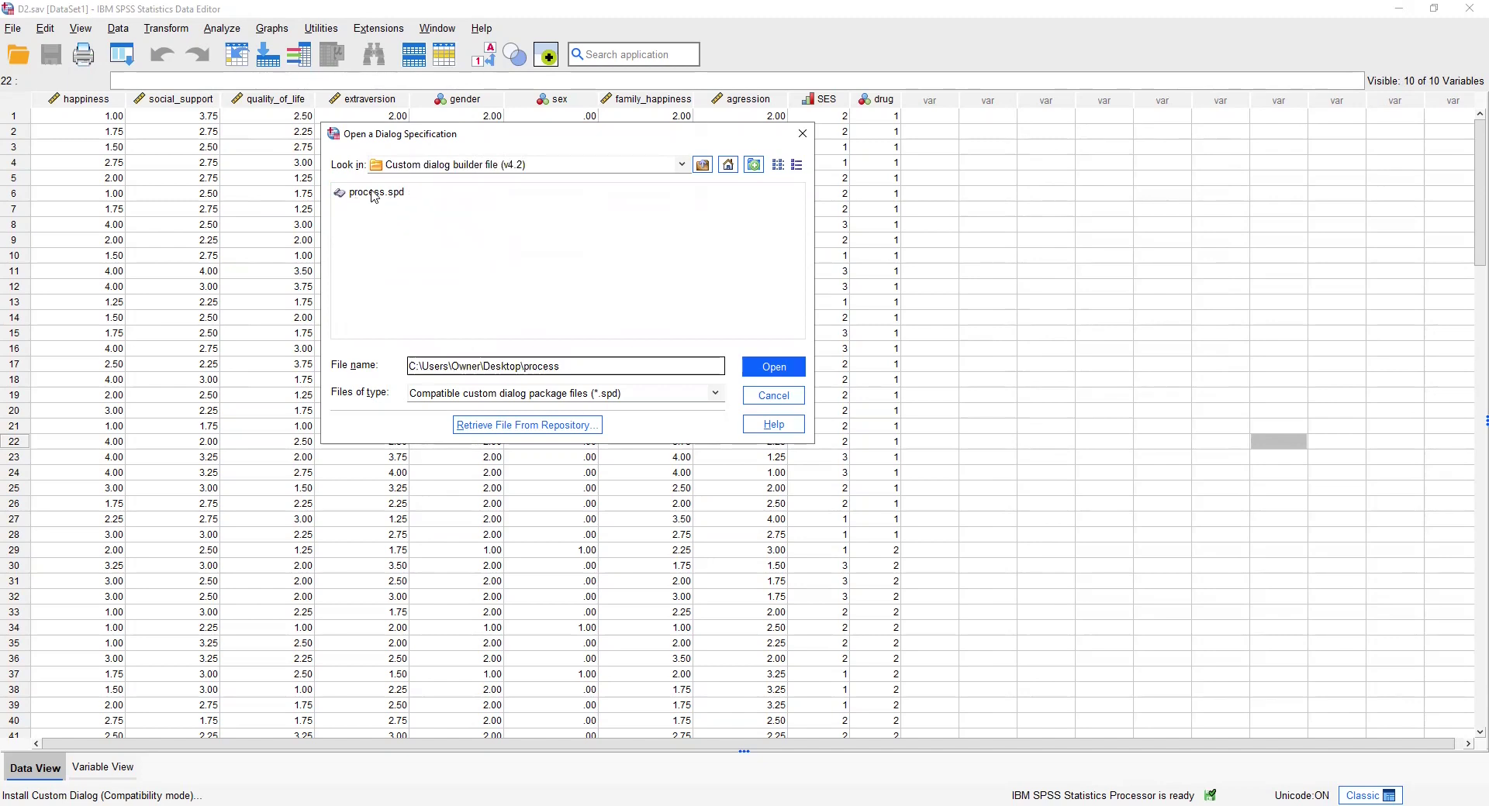
left_click(380, 199)
key("Return")
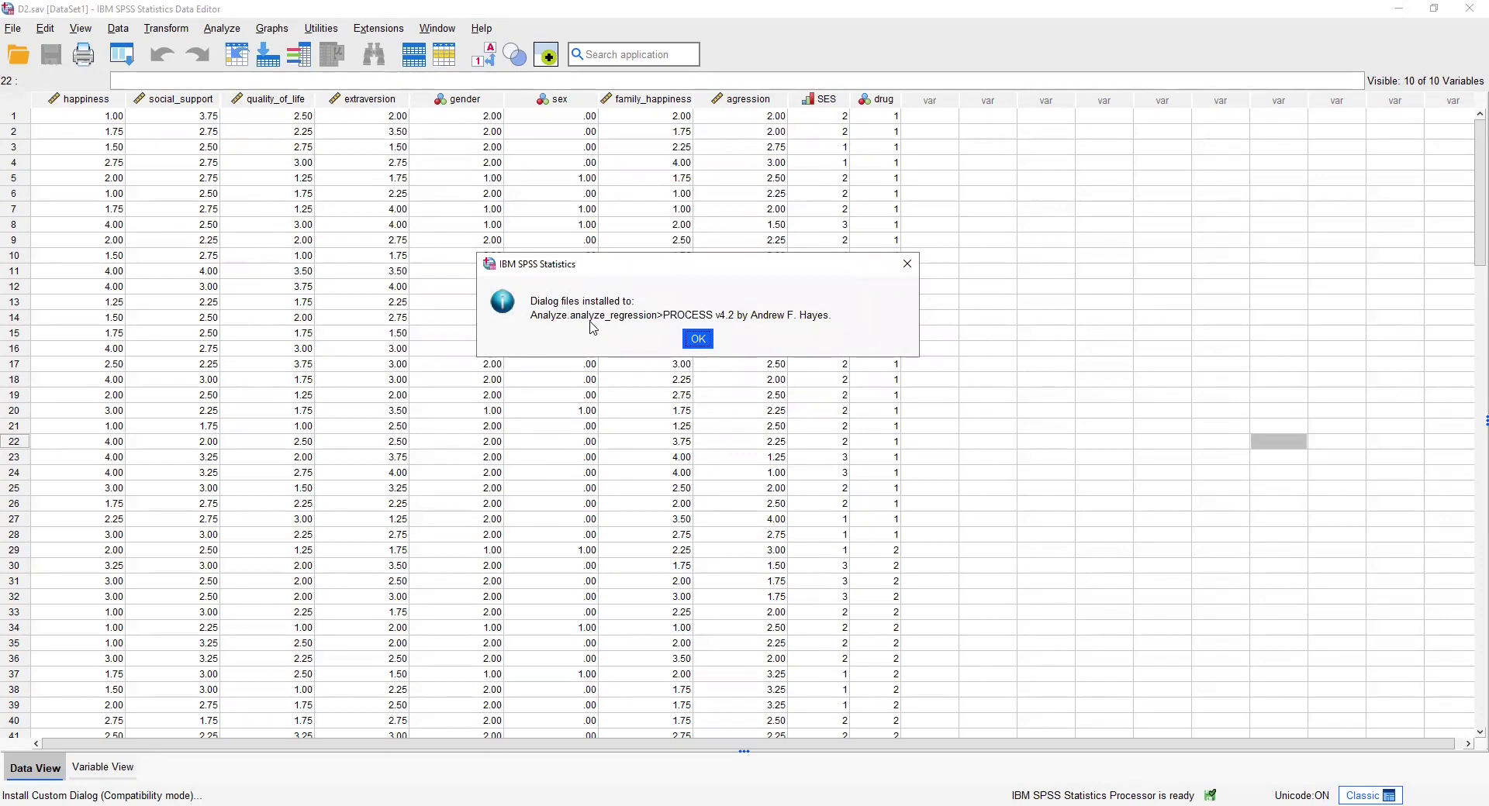
Step: Dismiss the install confirmation and launch Analyze > Regression > PROCESS v4.2
left_click(695, 338)
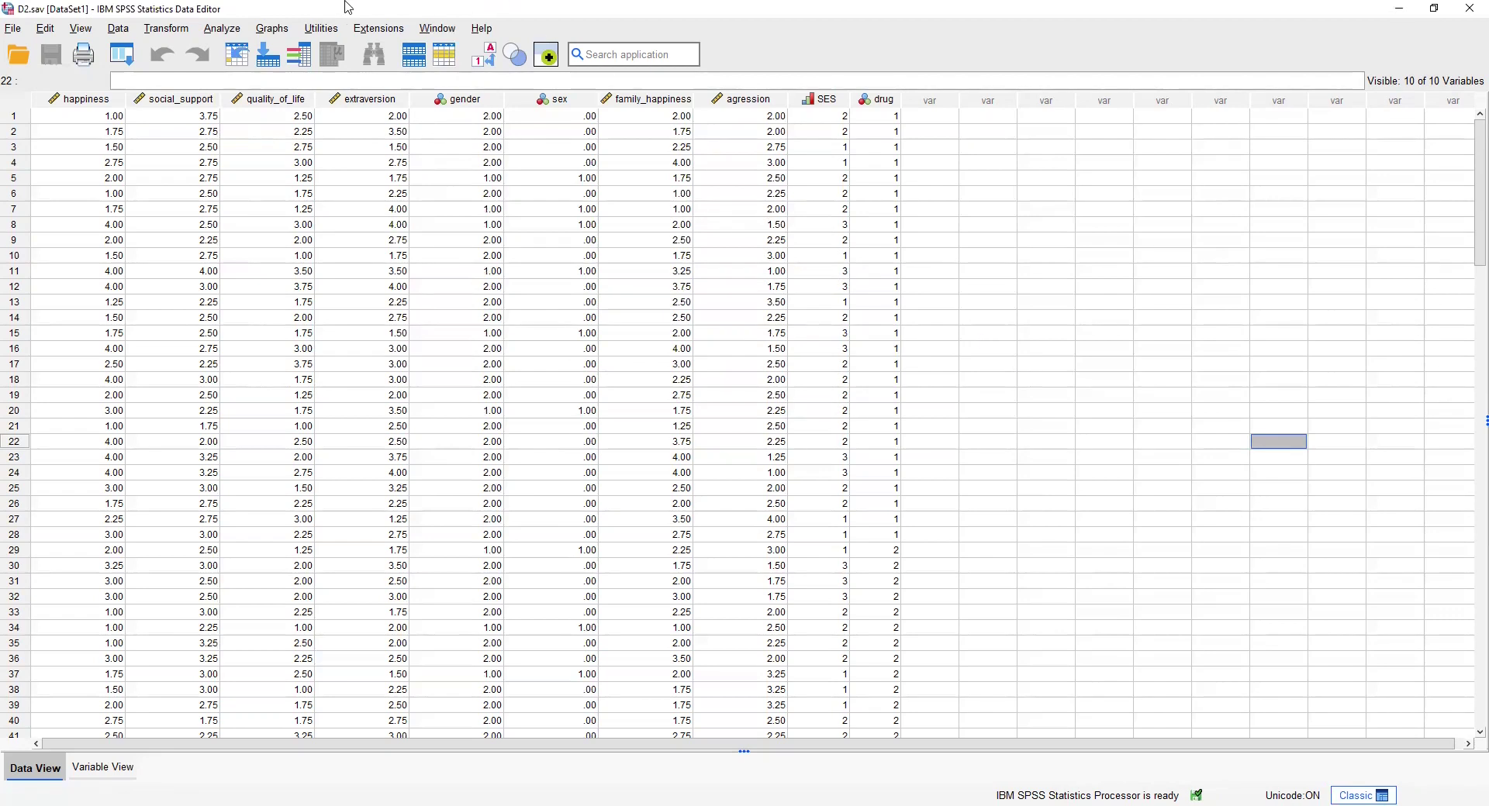
left_click(222, 30)
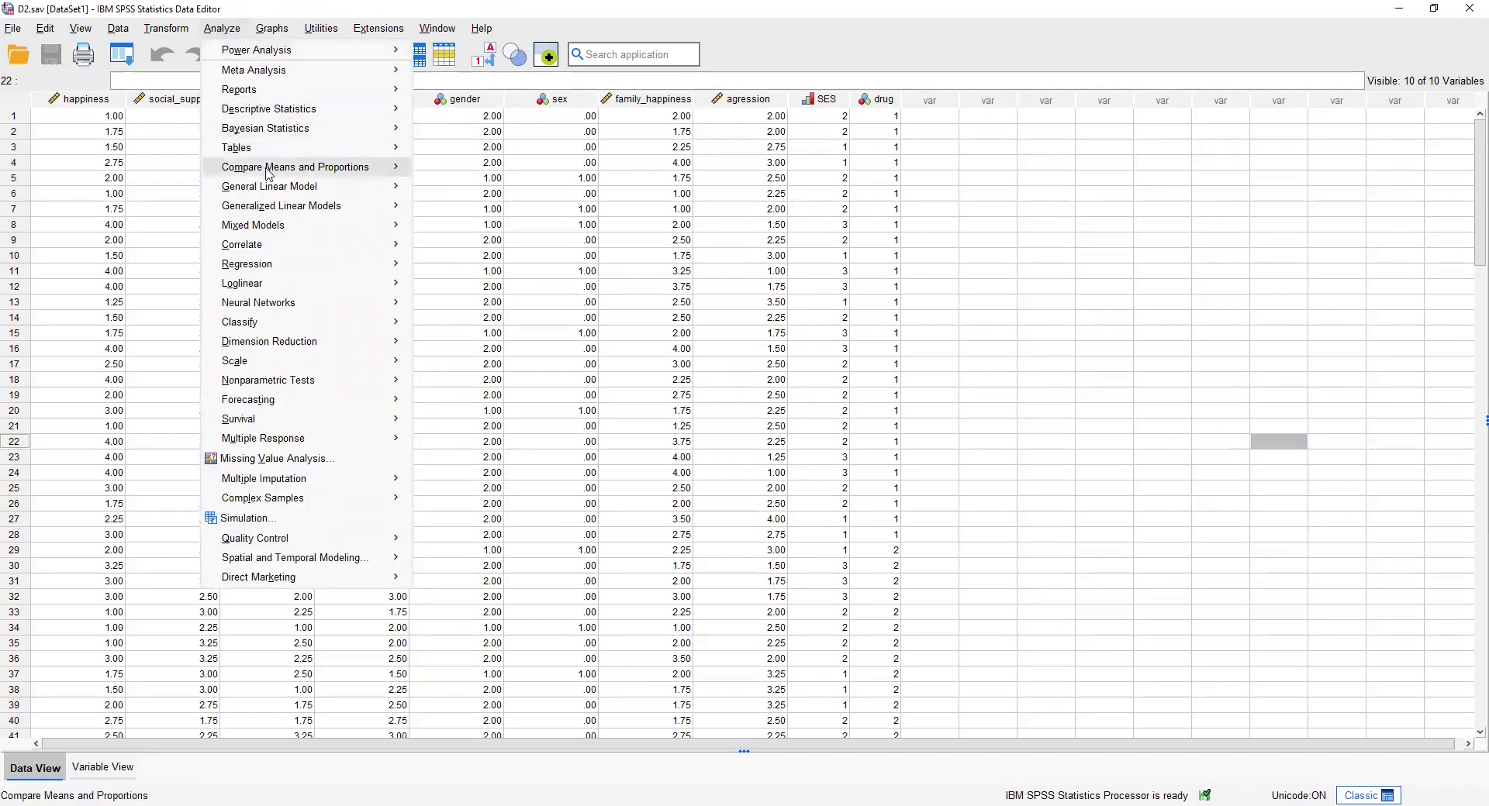
mouse_move(247, 264)
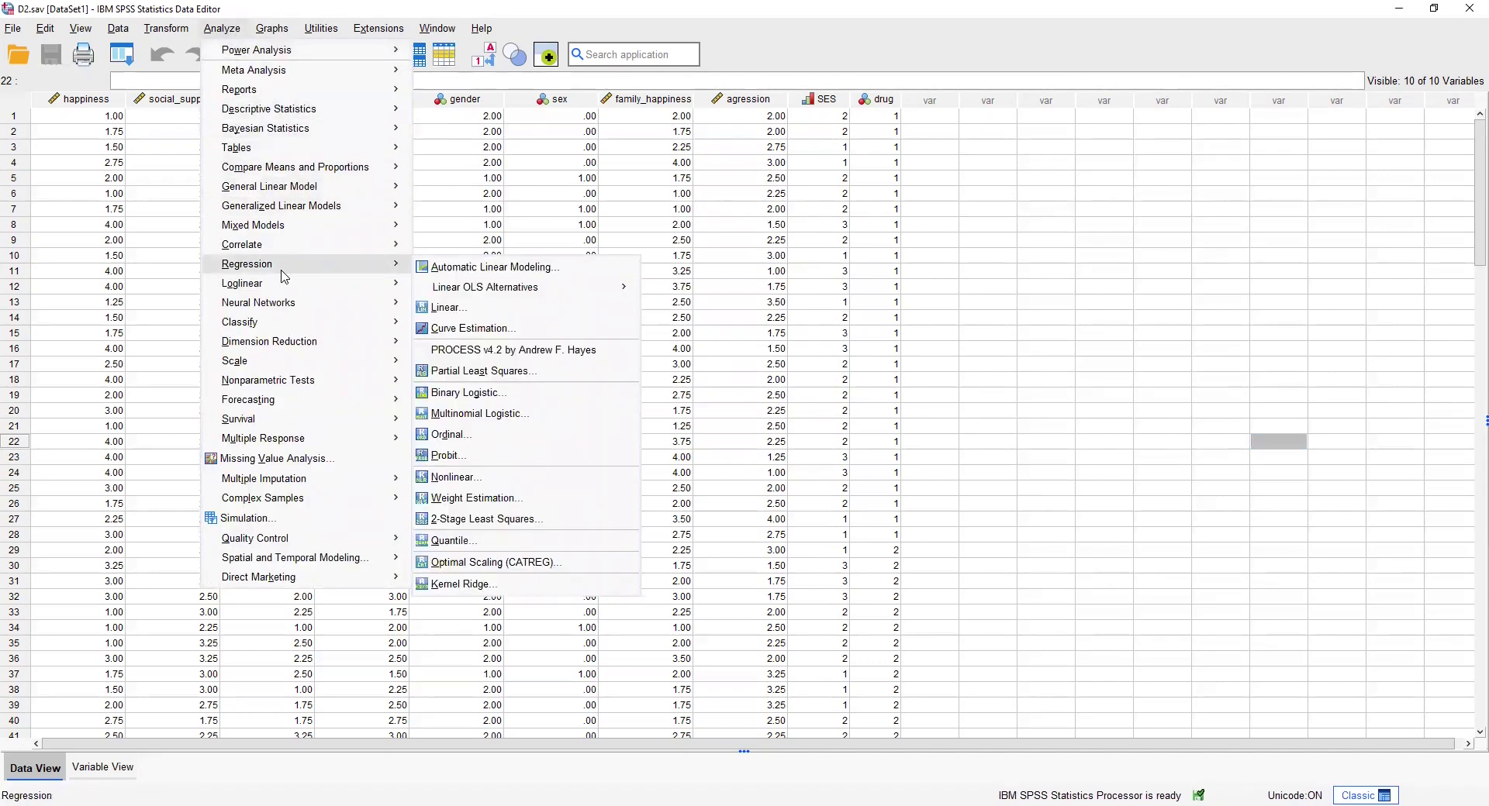
left_click(576, 351)
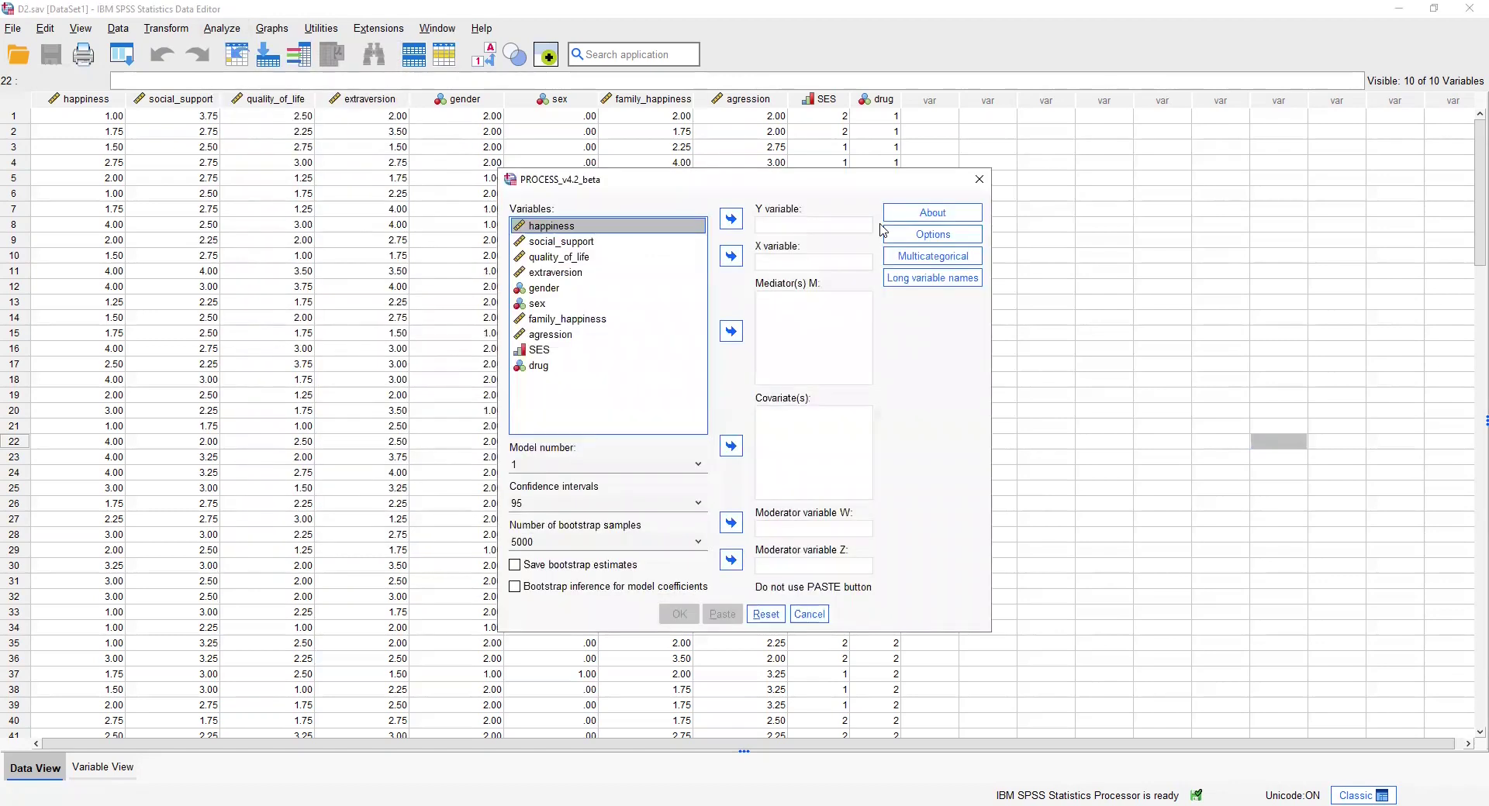